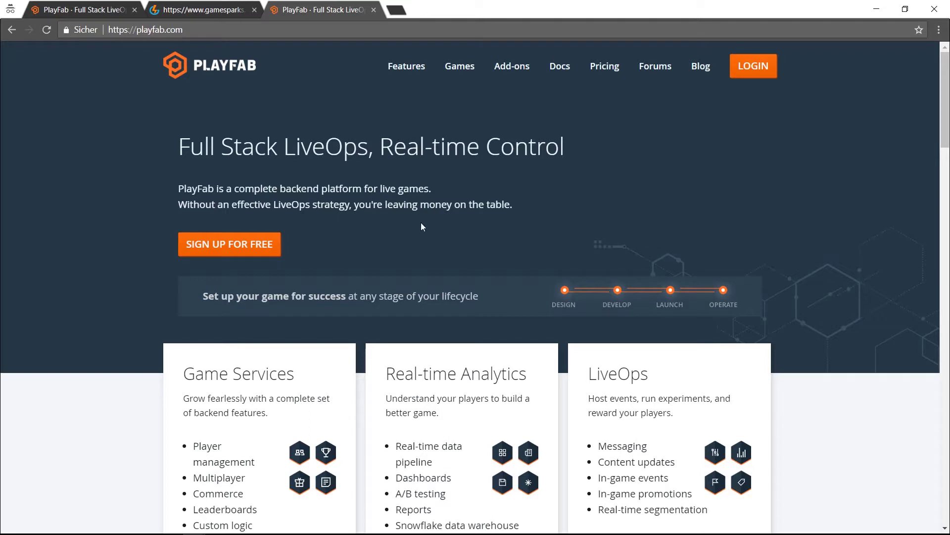
- Close the duplicate PlayFab homepage tab, keeping one PlayFab page and the GameSparks site
{"action": "scroll", "coordinate": [421, 226], "scroll_direction": "down", "scroll_amount": 1}
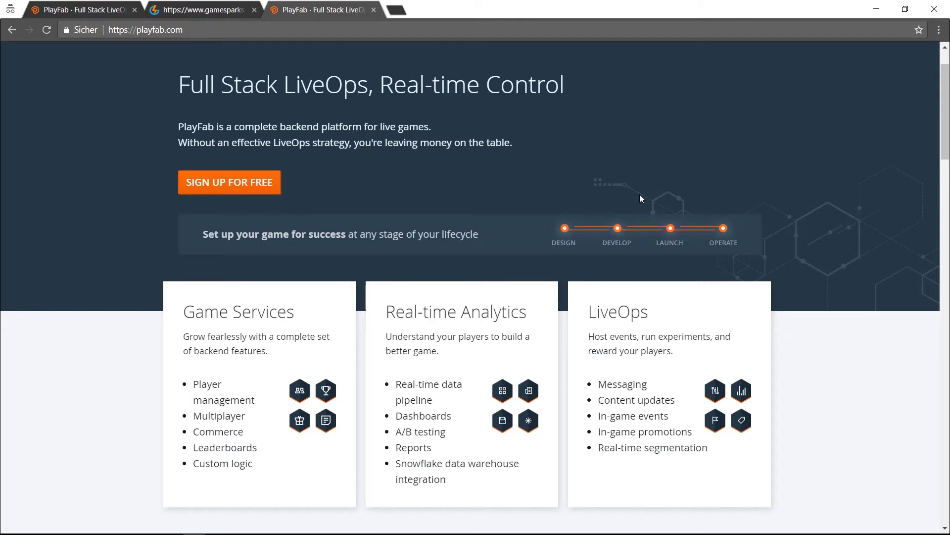
{"action": "scroll", "coordinate": [535, 278], "scroll_direction": "up", "scroll_amount": 2}
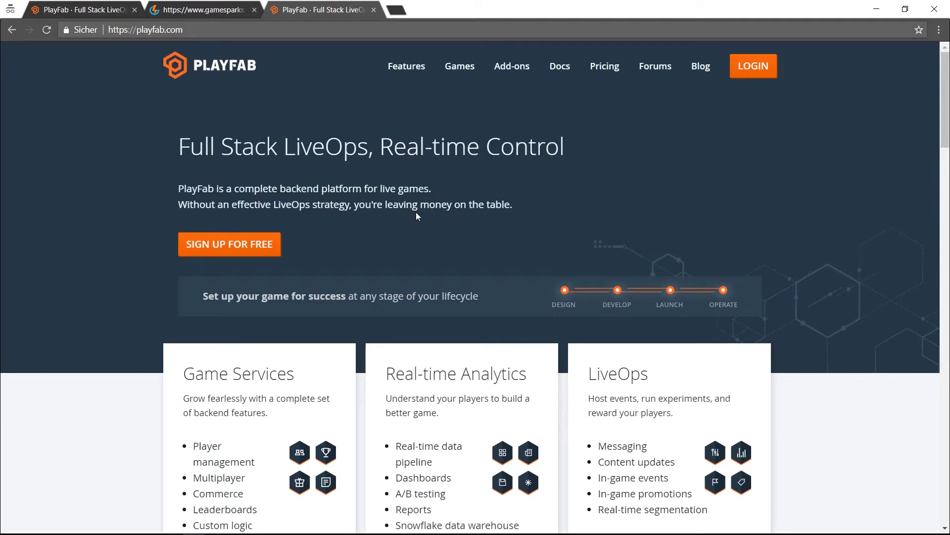
{"action": "scroll", "coordinate": [418, 216], "scroll_direction": "down", "scroll_amount": 1}
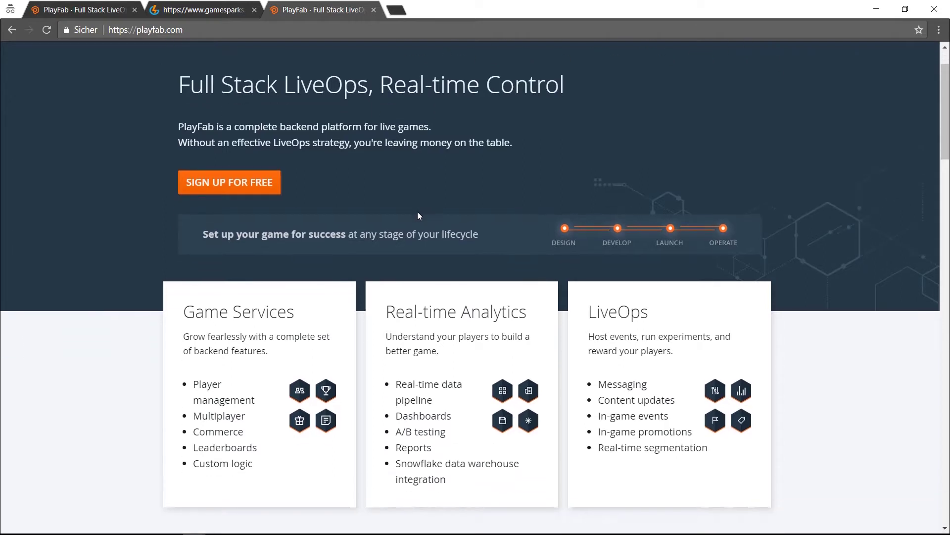
{"action": "scroll", "coordinate": [419, 216], "scroll_direction": "up", "scroll_amount": 1}
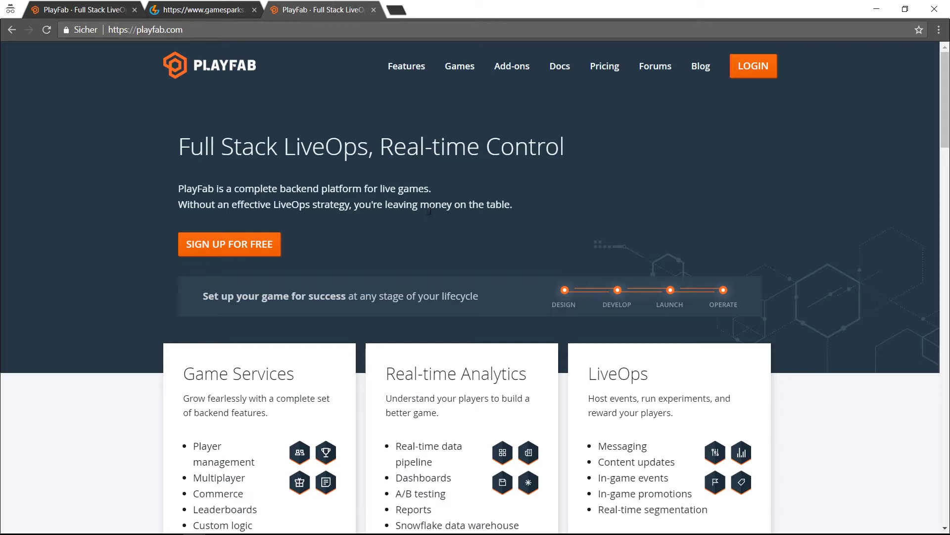
{"action": "key", "text": "ctrl+w"}
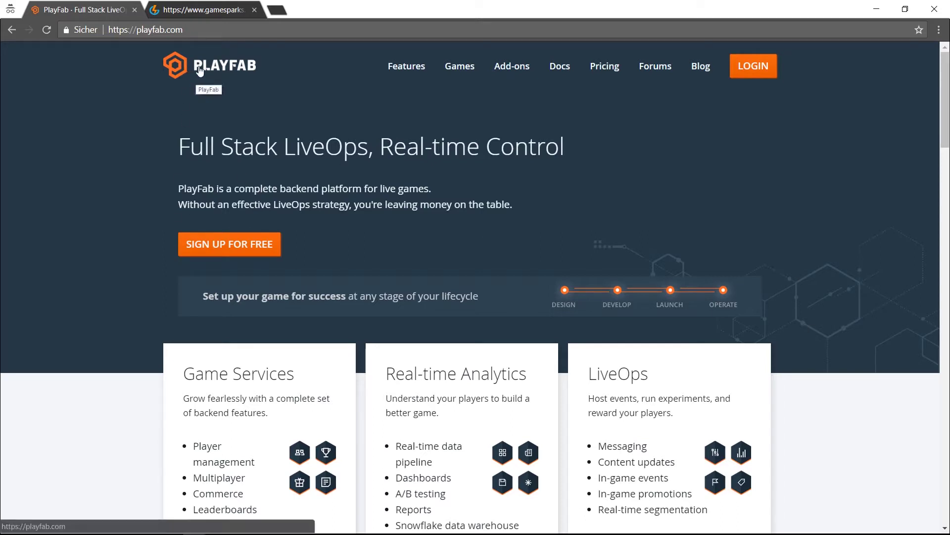
{"action": "left_click", "coordinate": [180, 13]}
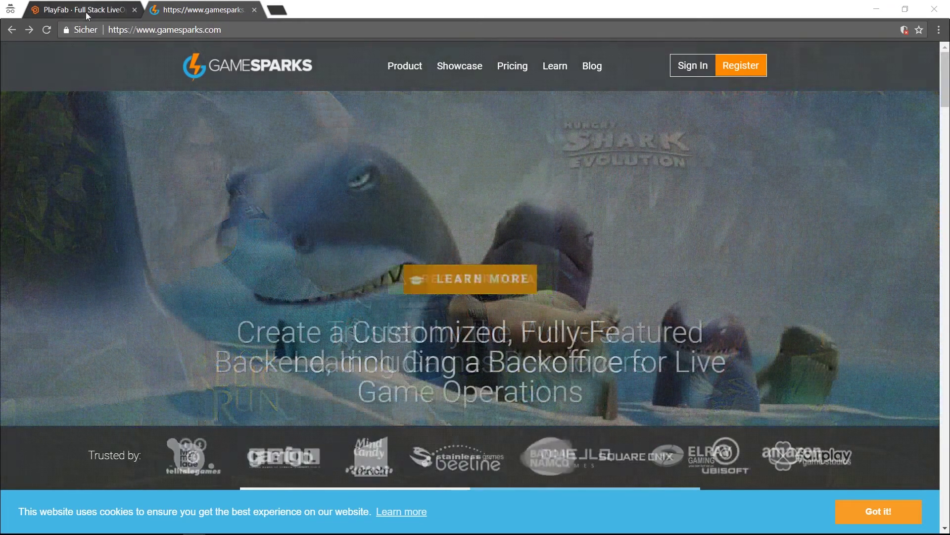
{"action": "left_click", "coordinate": [85, 11]}
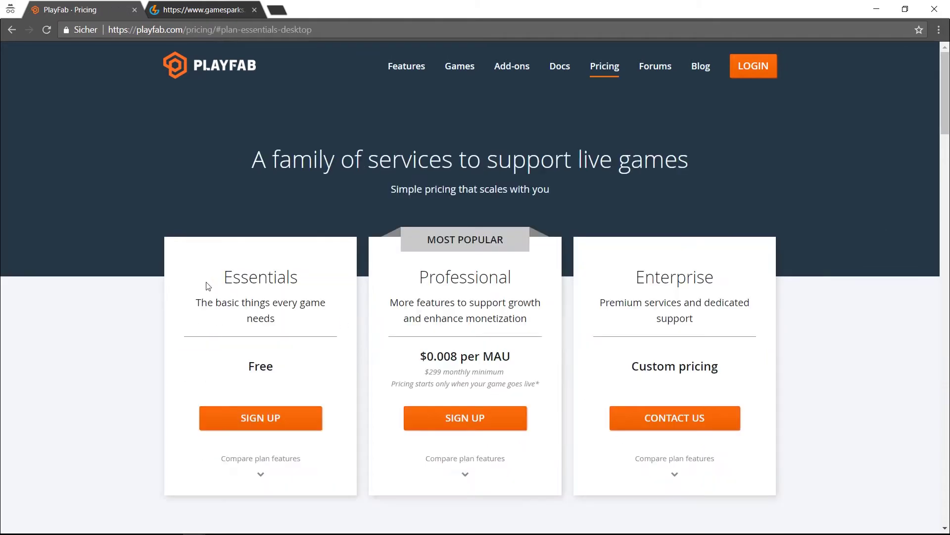
- Highlight the Essentials plan name and jump to the plan feature comparison table
{"action": "left_click_drag", "start_coordinate": [206, 283], "coordinate": [299, 277]}
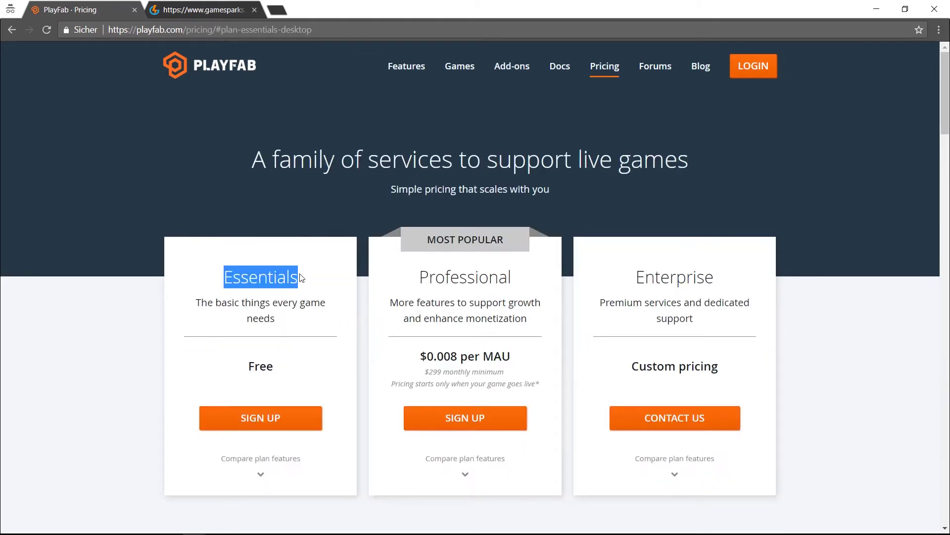
{"action": "left_click", "coordinate": [292, 335]}
{"action": "left_click", "coordinate": [259, 470]}
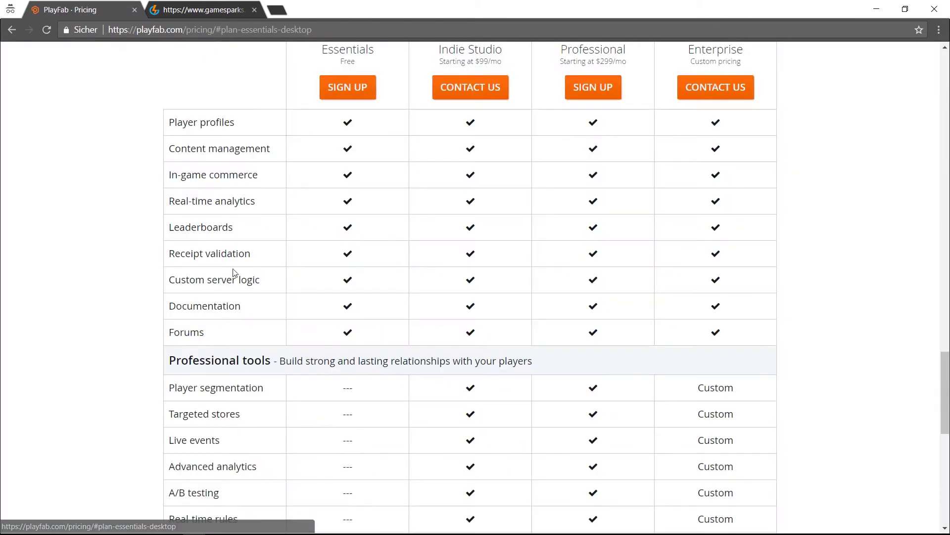
{"action": "scroll", "coordinate": [250, 235], "scroll_direction": "up", "scroll_amount": 1}
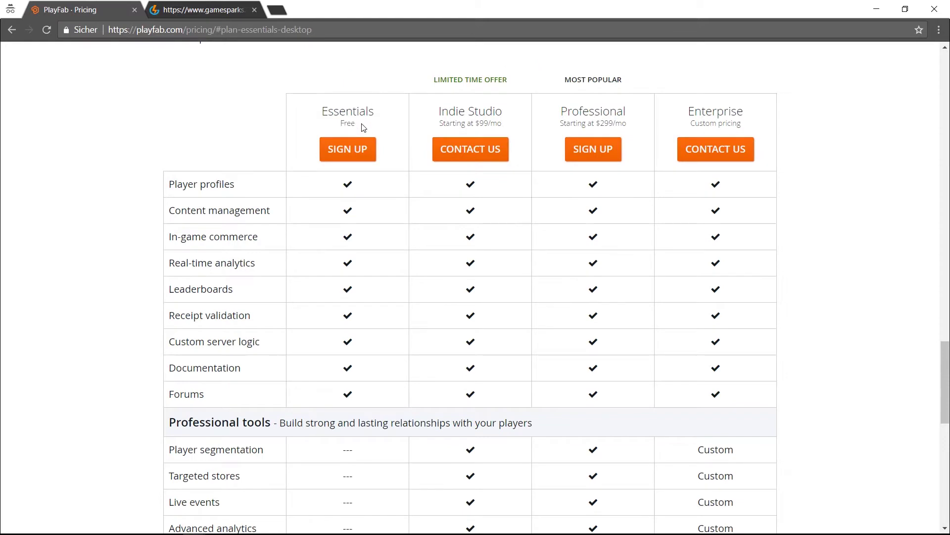
- Highlight the Essentials heading and its Player profiles, Content management, In-game commerce, Real-time analytics and Leaderboards features
{"action": "left_click_drag", "start_coordinate": [322, 111], "coordinate": [389, 118]}
{"action": "left_click", "coordinate": [389, 118]}
{"action": "left_click_drag", "start_coordinate": [169, 185], "coordinate": [250, 187]}
{"action": "left_click", "coordinate": [250, 188]}
{"action": "left_click_drag", "start_coordinate": [174, 209], "coordinate": [262, 211]}
{"action": "left_click", "coordinate": [263, 211]}
{"action": "left_click_drag", "start_coordinate": [168, 236], "coordinate": [304, 236]}
{"action": "left_click", "coordinate": [304, 236]}
{"action": "left_click_drag", "start_coordinate": [169, 263], "coordinate": [221, 263]}
{"action": "left_click", "coordinate": [181, 291]}
{"action": "left_click_drag", "start_coordinate": [168, 289], "coordinate": [261, 294]}
{"action": "left_click", "coordinate": [260, 294]}
- Begin signing up for a PlayFab developer account
{"action": "scroll", "coordinate": [144, 238], "scroll_direction": "up", "scroll_amount": 1}
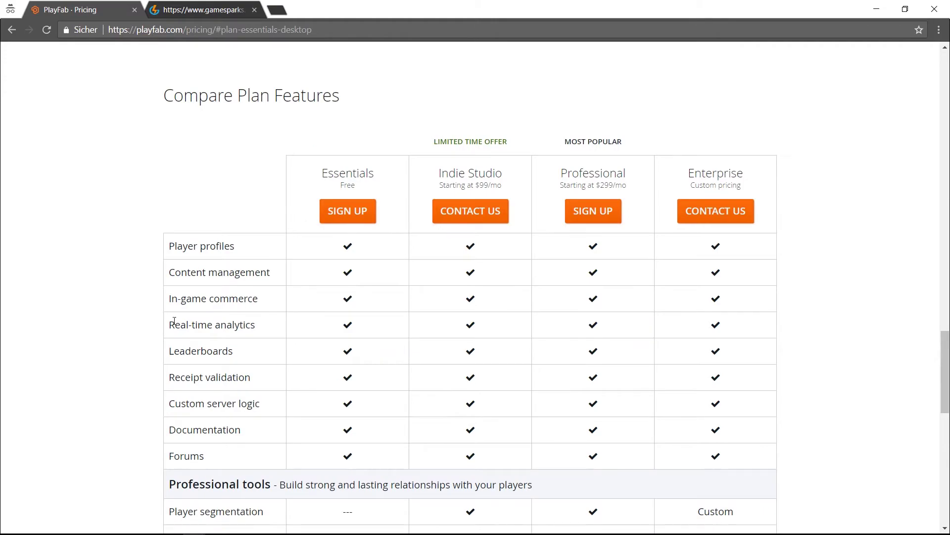
{"action": "scroll", "coordinate": [174, 297], "scroll_direction": "up", "scroll_amount": 3}
{"action": "scroll", "coordinate": [174, 347], "scroll_direction": "up", "scroll_amount": 7}
{"action": "scroll", "coordinate": [172, 377], "scroll_direction": "down", "scroll_amount": 7}
{"action": "scroll", "coordinate": [171, 379], "scroll_direction": "down", "scroll_amount": 3}
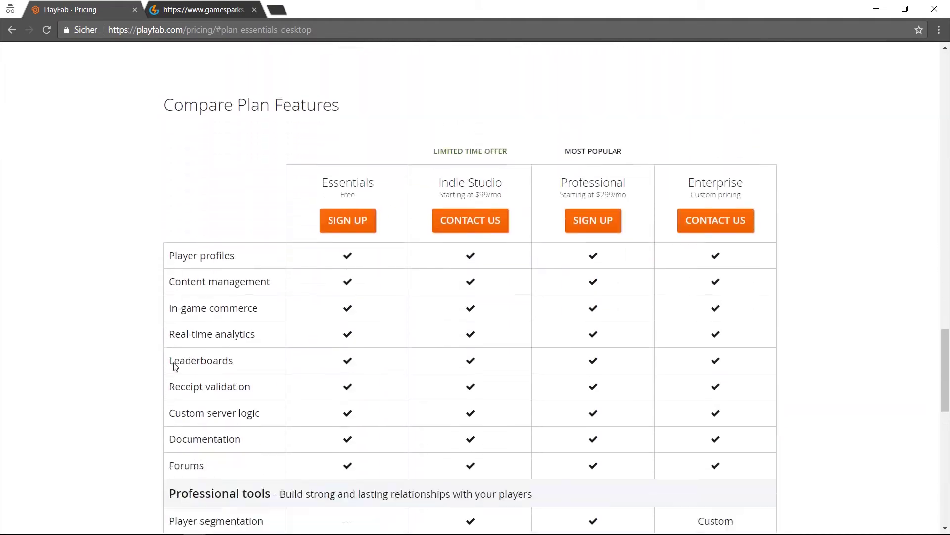
{"action": "scroll", "coordinate": [171, 361], "scroll_direction": "down", "scroll_amount": 1}
{"action": "left_click", "coordinate": [345, 152]}
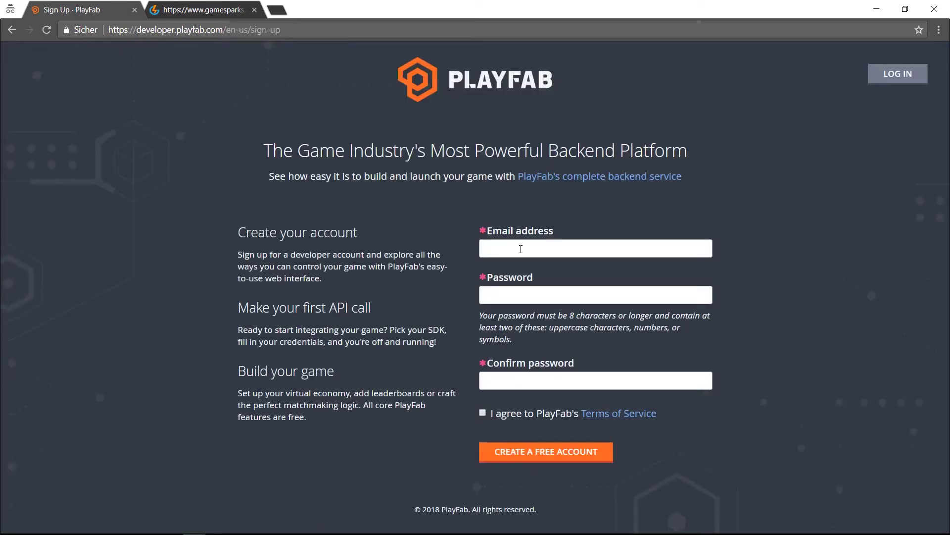
- Enter the account e-mail, create the free developer account, and verify the e-mail address
{"action": "left_click", "coordinate": [521, 249]}
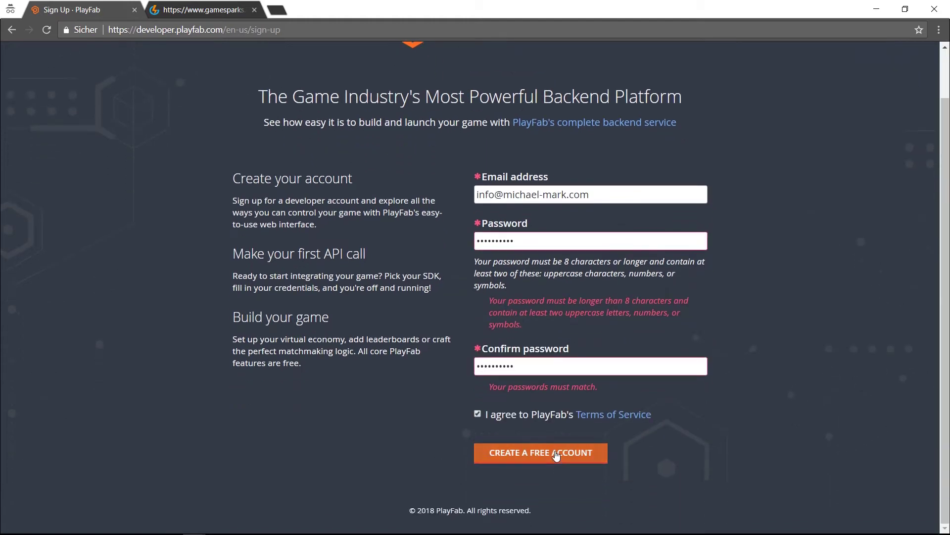
{"action": "left_click", "coordinate": [520, 451]}
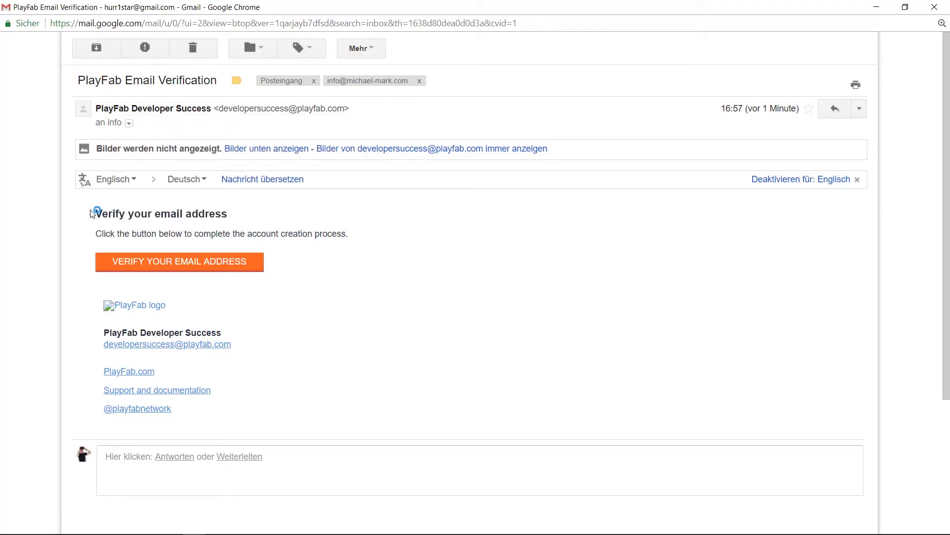
{"action": "left_click_drag", "start_coordinate": [94, 213], "coordinate": [250, 217]}
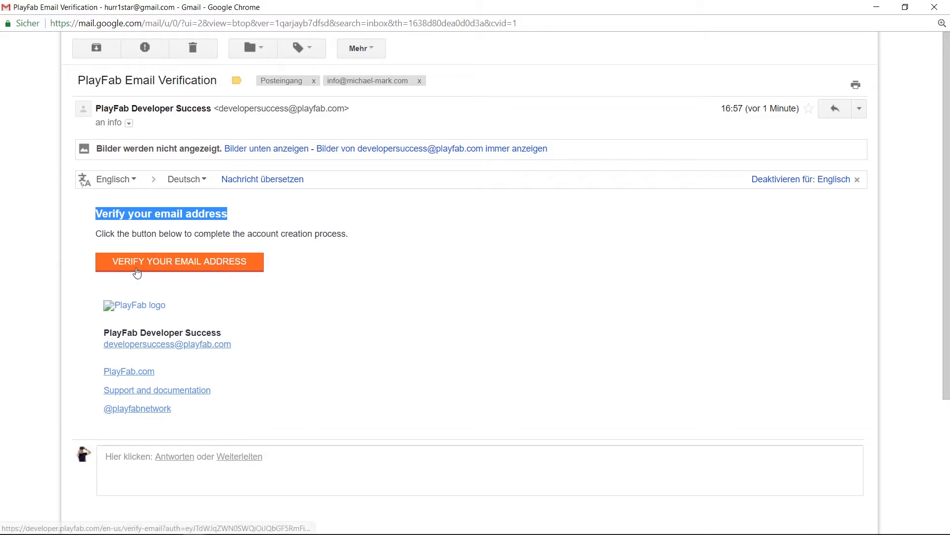
{"action": "left_click", "coordinate": [257, 269]}
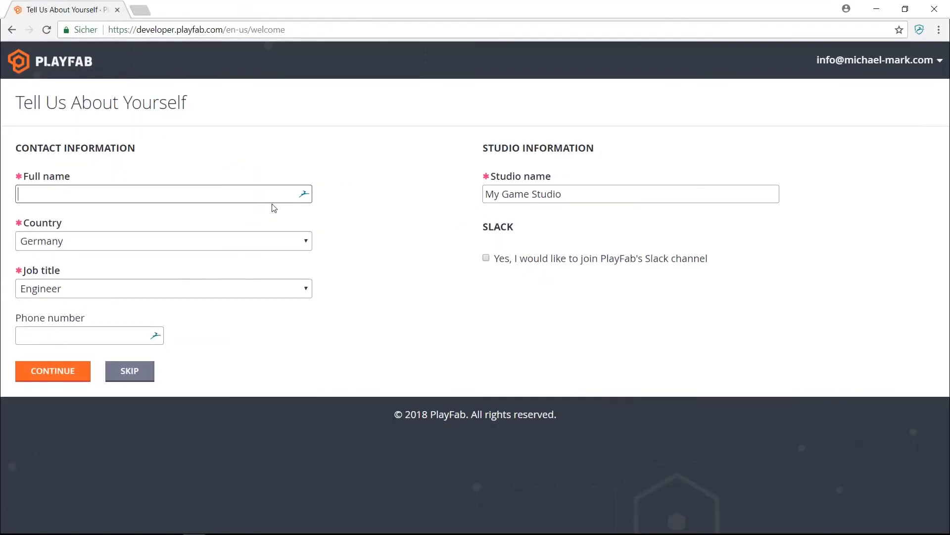
- Fill in the full name, choose Game designer as job title, keep studio My Game Studio, and submit
{"action": "triple_click", "coordinate": [155, 149]}
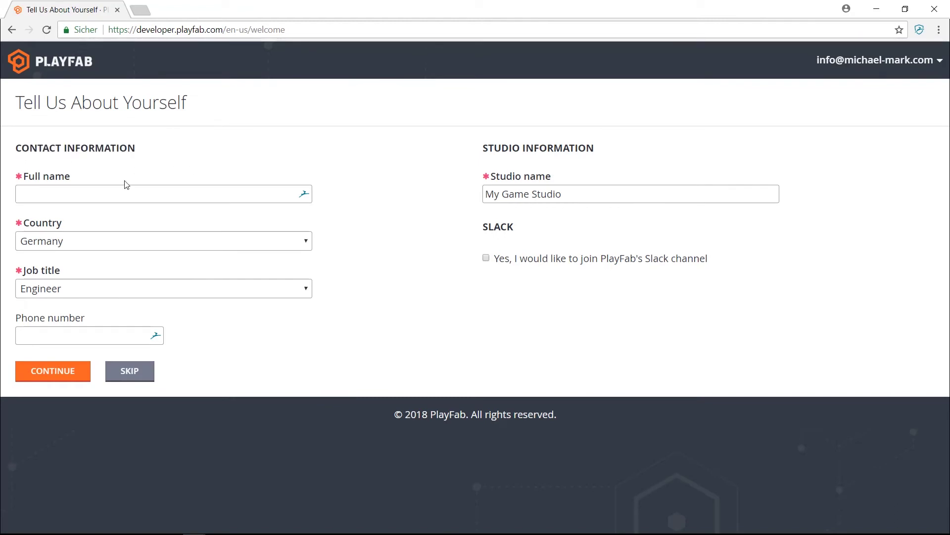
{"action": "left_click", "coordinate": [120, 196]}
{"action": "left_click", "coordinate": [195, 158]}
{"action": "left_click", "coordinate": [89, 187]}
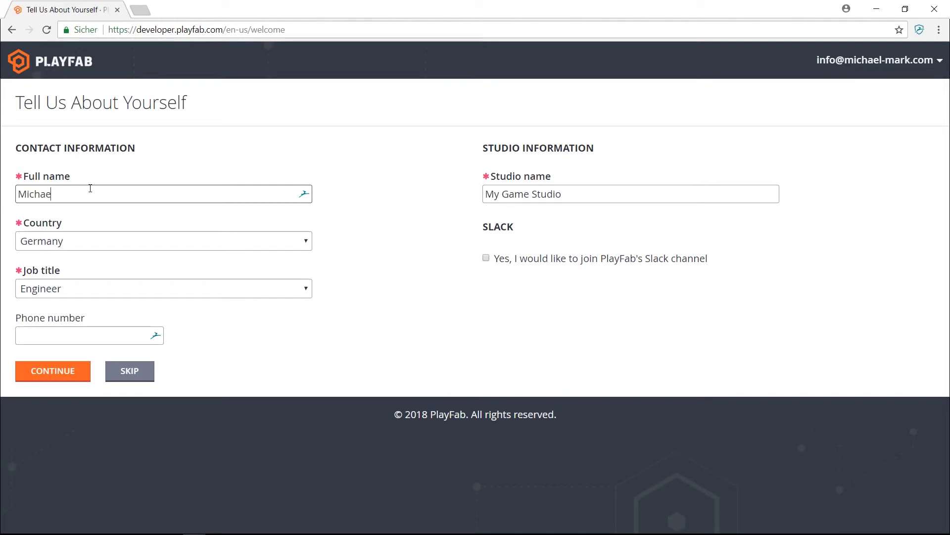
{"action": "key", "text": "Tab"}
{"action": "key", "text": "Tab"}
{"action": "key", "text": "g"}
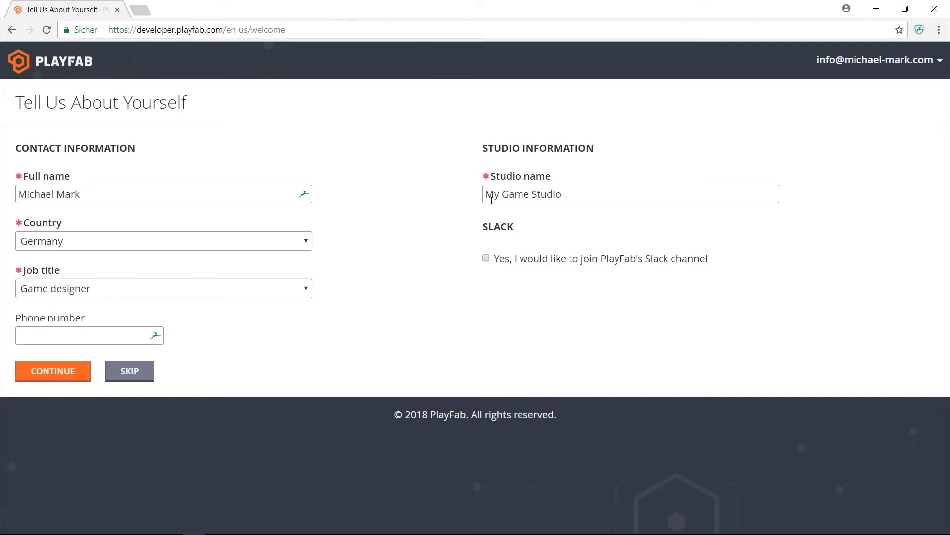
{"action": "left_click", "coordinate": [562, 198]}
{"action": "triple_click", "coordinate": [563, 198]}
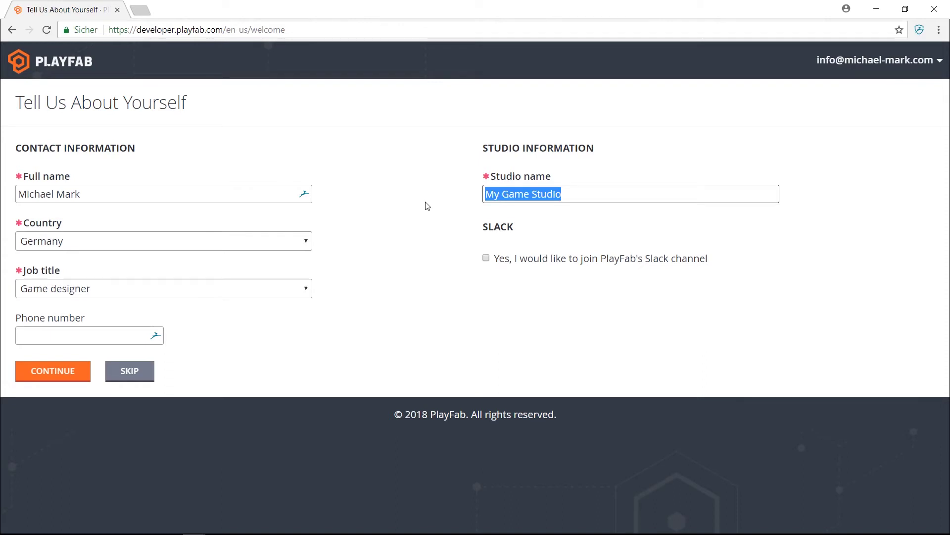
{"action": "left_click", "coordinate": [498, 198]}
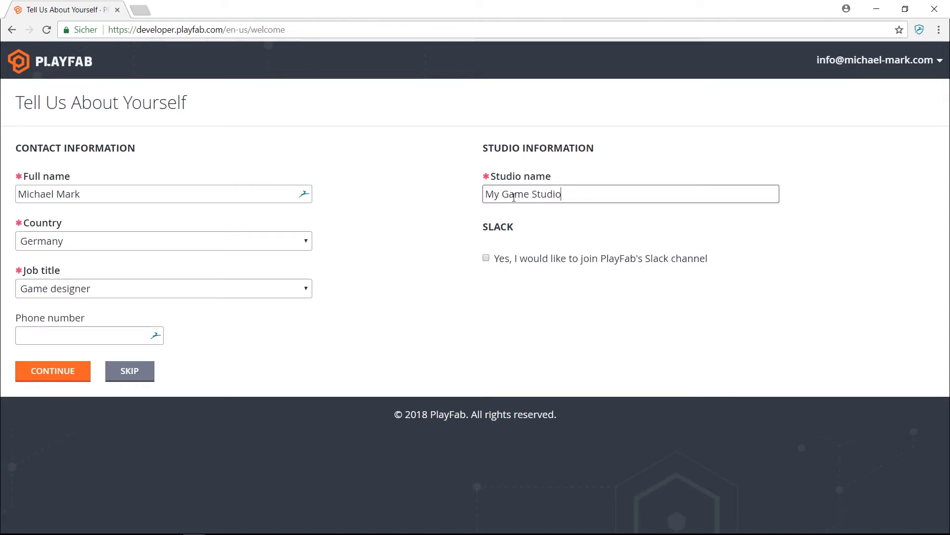
{"action": "left_click", "coordinate": [68, 376]}
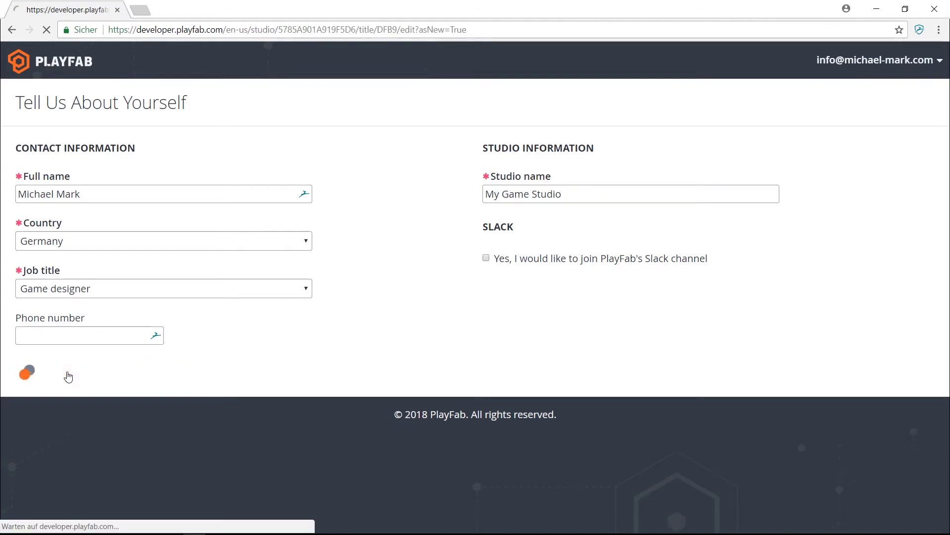
- Submit the game information form to create the My Game title
{"action": "scroll", "coordinate": [272, 354], "scroll_direction": "down", "scroll_amount": 1}
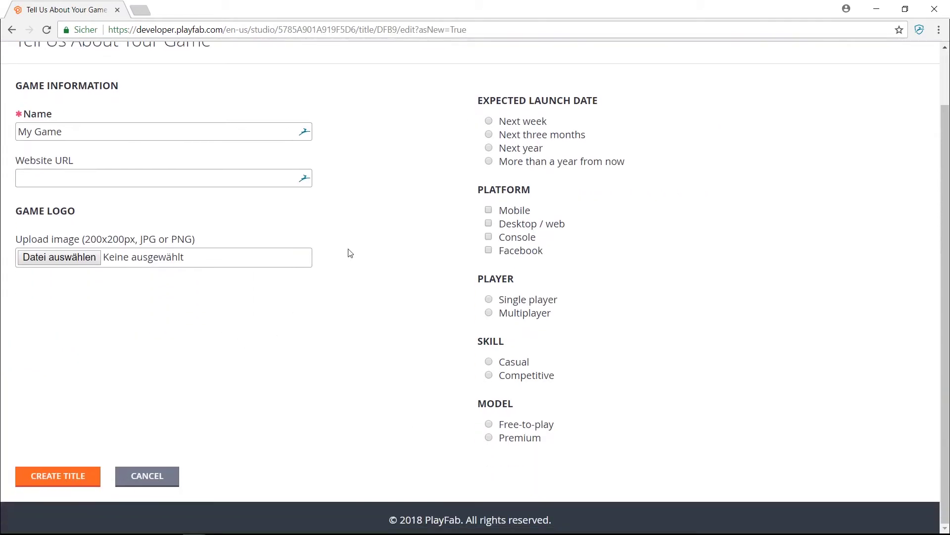
{"action": "left_click", "coordinate": [75, 477]}
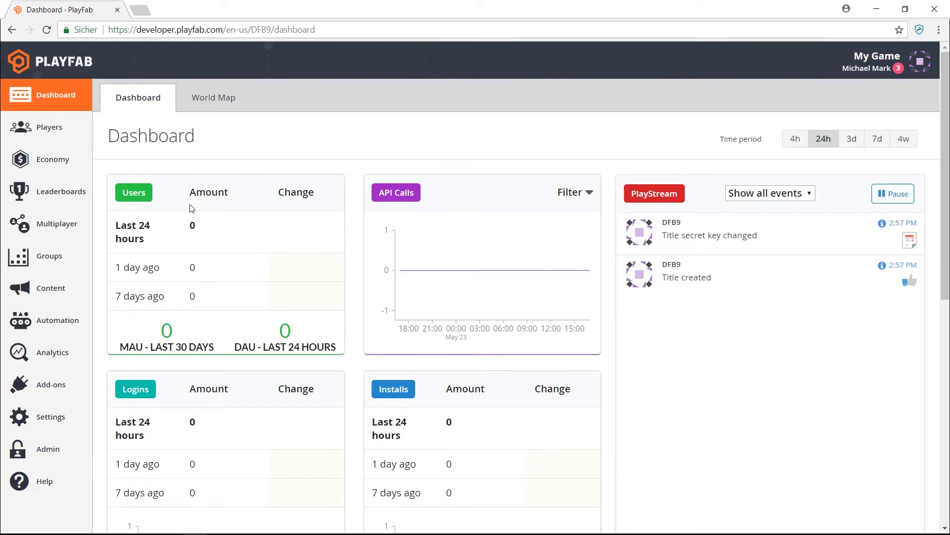
{"action": "scroll", "coordinate": [193, 206], "scroll_direction": "down", "scroll_amount": 2}
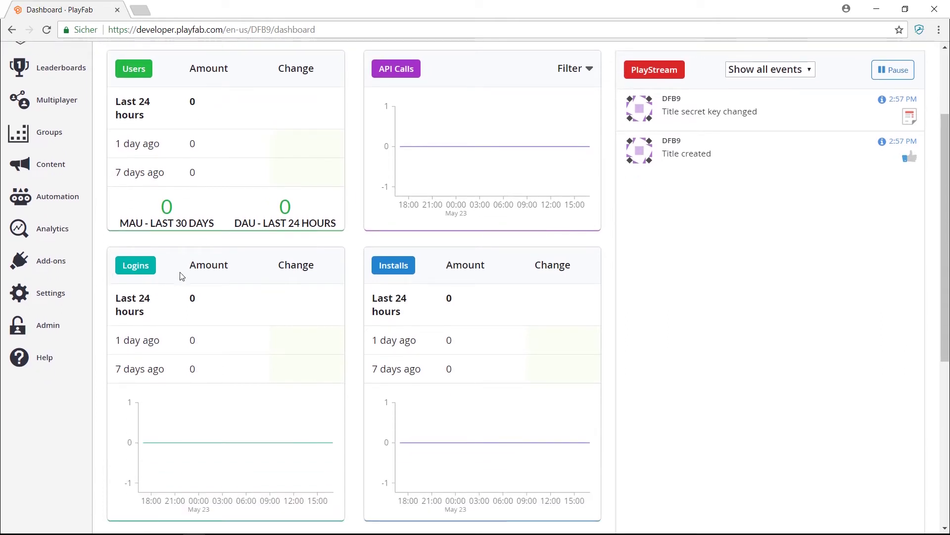
{"action": "scroll", "coordinate": [189, 325], "scroll_direction": "up", "scroll_amount": 2}
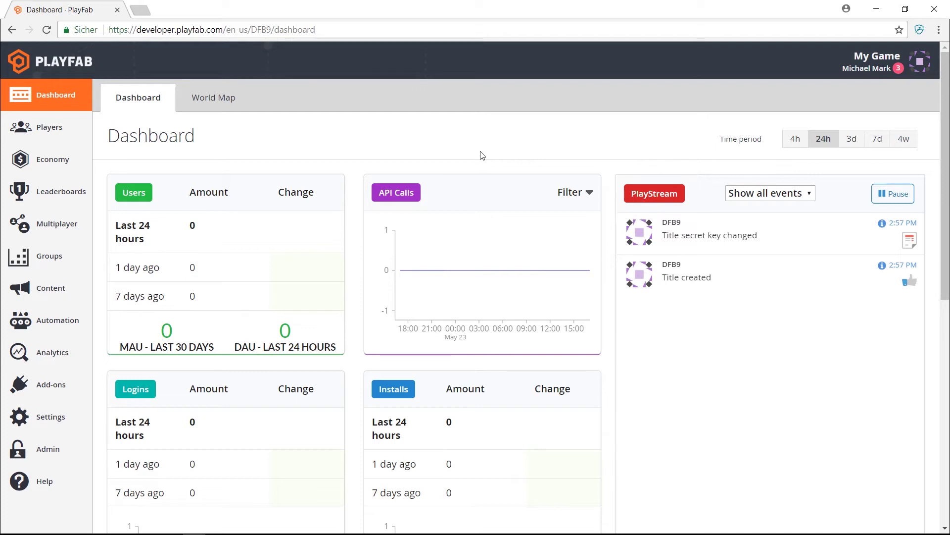
- Show My Studios and Titles, listing the My Game title under My Game Studio
{"action": "left_click", "coordinate": [58, 62]}
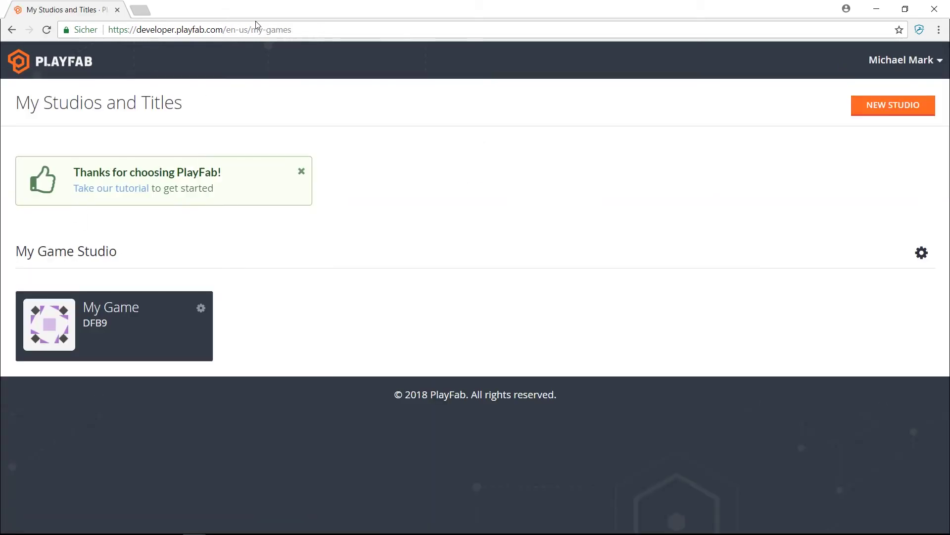
{"action": "key", "text": "alt+Left"}
{"action": "key", "text": "alt+Right"}
{"action": "left_click_drag", "start_coordinate": [24, 251], "coordinate": [141, 249]}
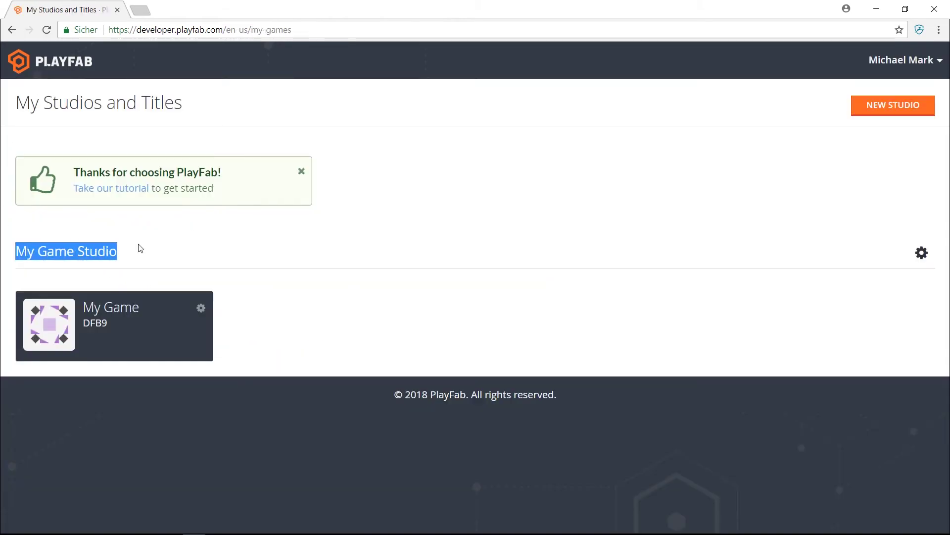
{"action": "left_click", "coordinate": [141, 249]}
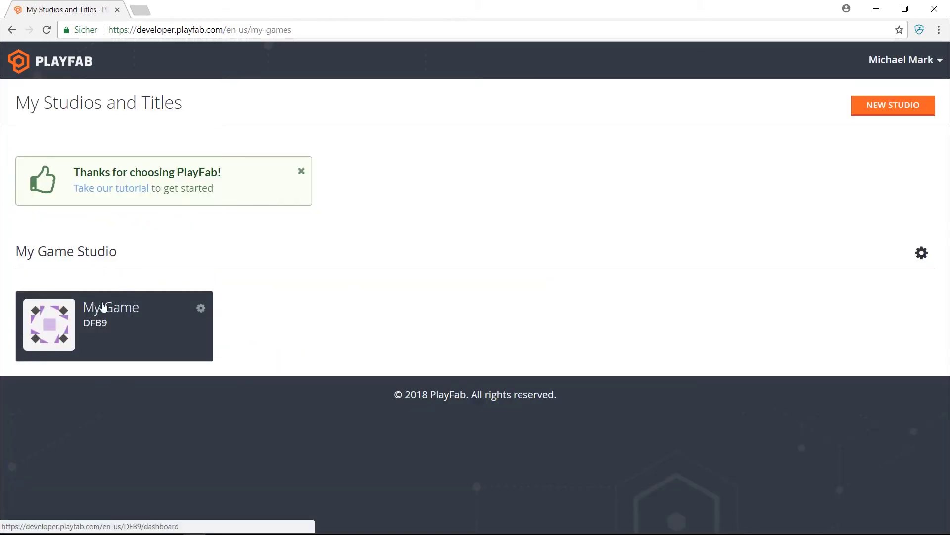
{"action": "left_click_drag", "start_coordinate": [10, 176], "coordinate": [129, 178]}
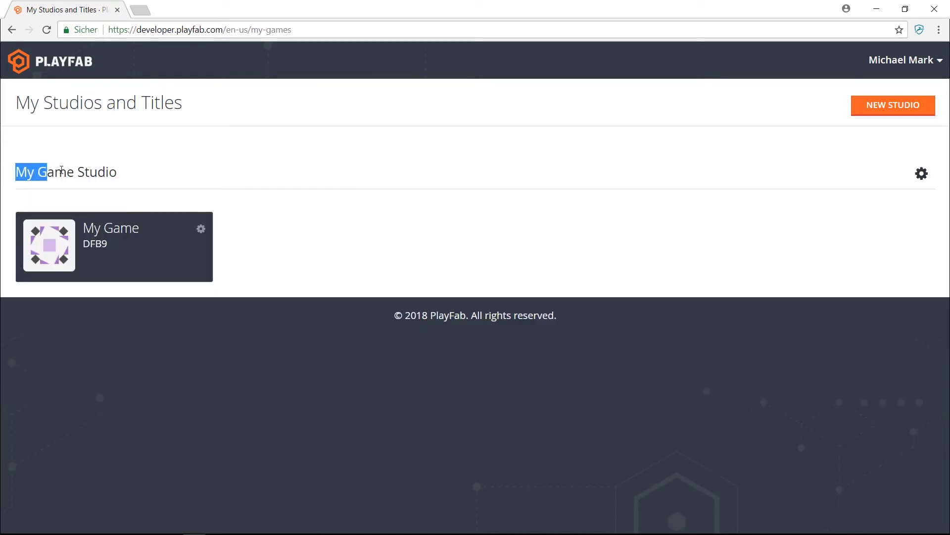
{"action": "left_click", "coordinate": [44, 172]}
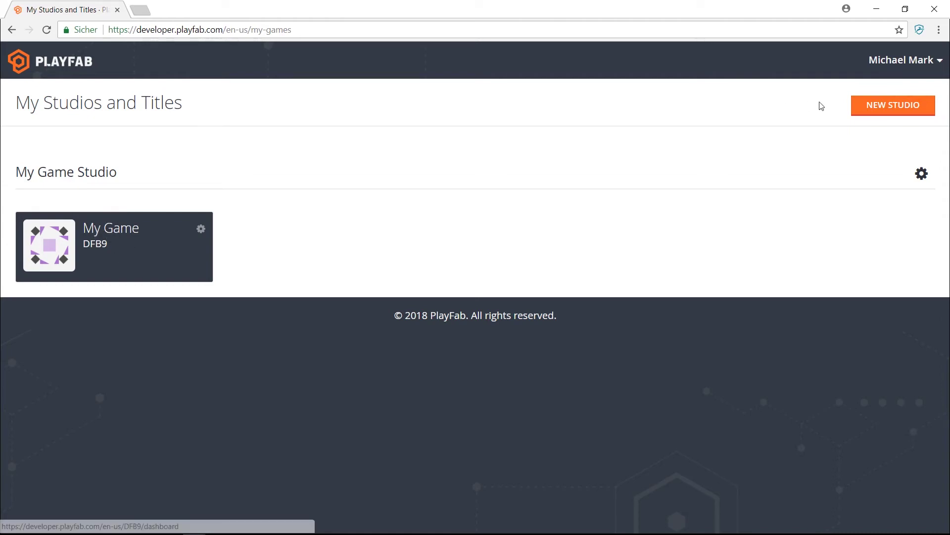
- Save a new studio named after the account holder, with PlayFab as authentication provider
{"action": "left_click", "coordinate": [893, 106]}
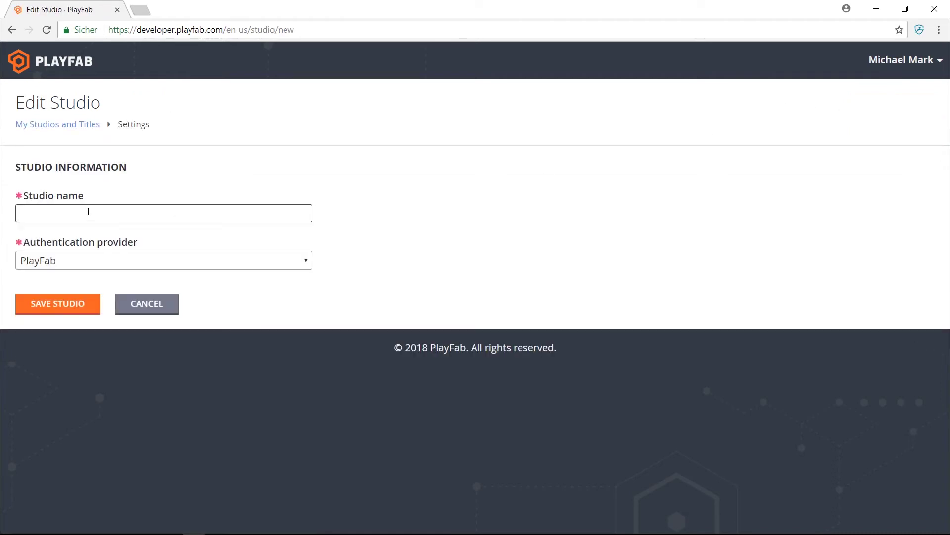
{"action": "left_click", "coordinate": [132, 263]}
{"action": "left_click", "coordinate": [68, 271]}
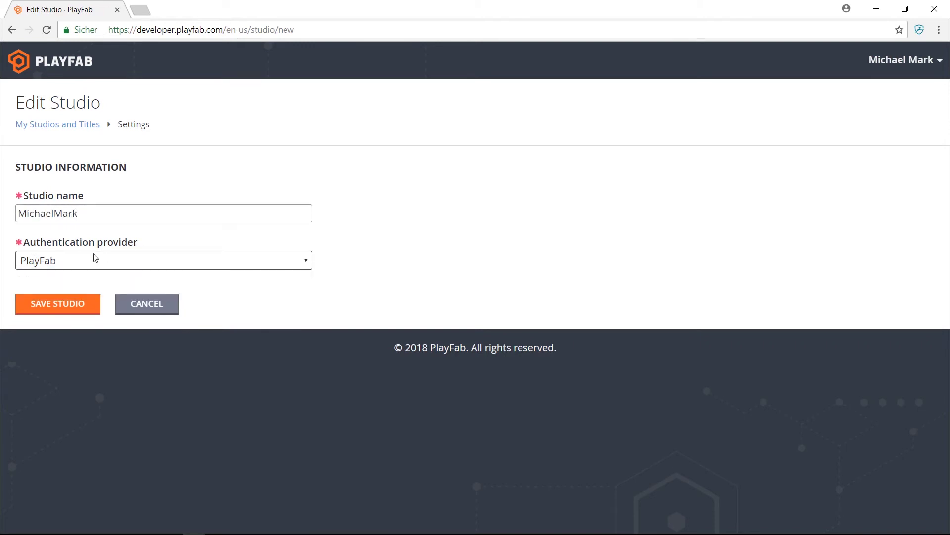
{"action": "left_click", "coordinate": [58, 306]}
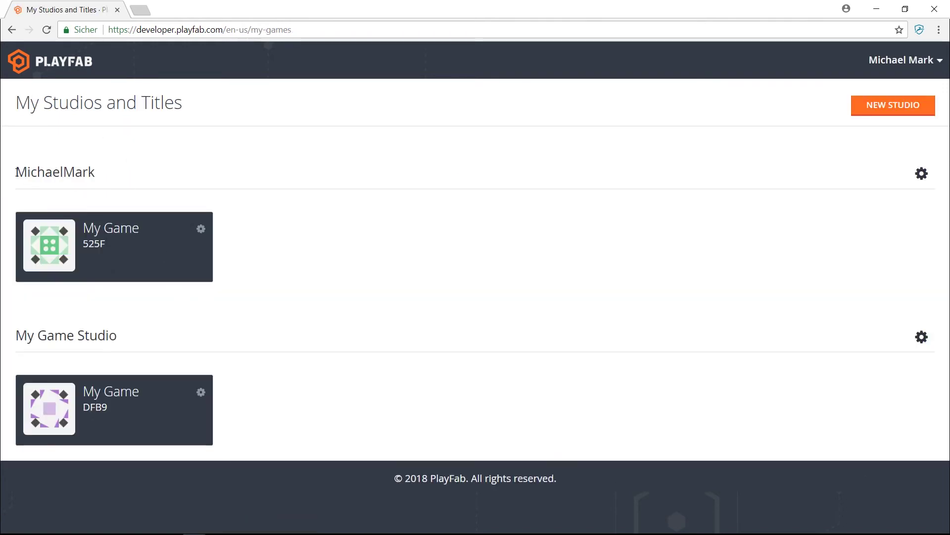
- Rename the new studio's My Game title 525F to 'YouTube Tutorial'
{"action": "left_click_drag", "start_coordinate": [17, 172], "coordinate": [110, 171]}
{"action": "left_click", "coordinate": [121, 187]}
{"action": "left_click", "coordinate": [201, 230]}
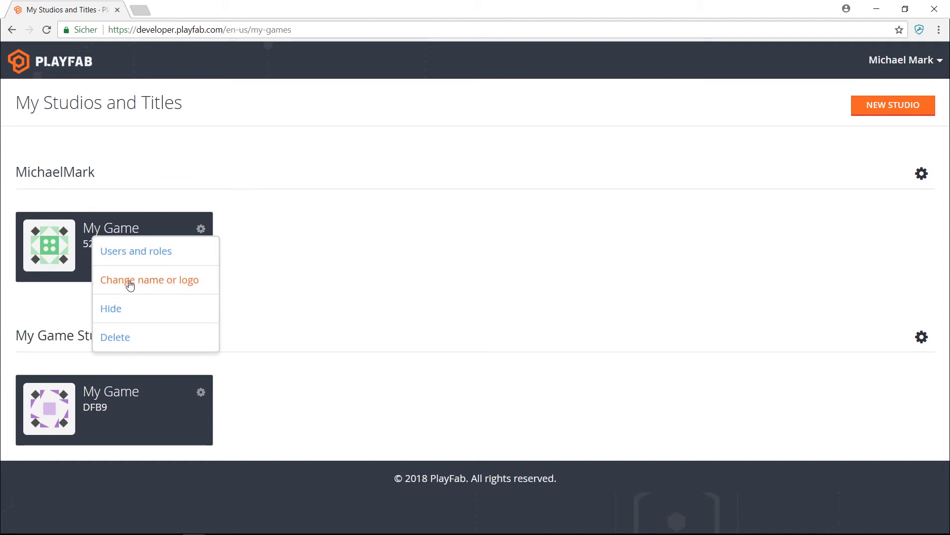
{"action": "left_click", "coordinate": [165, 282]}
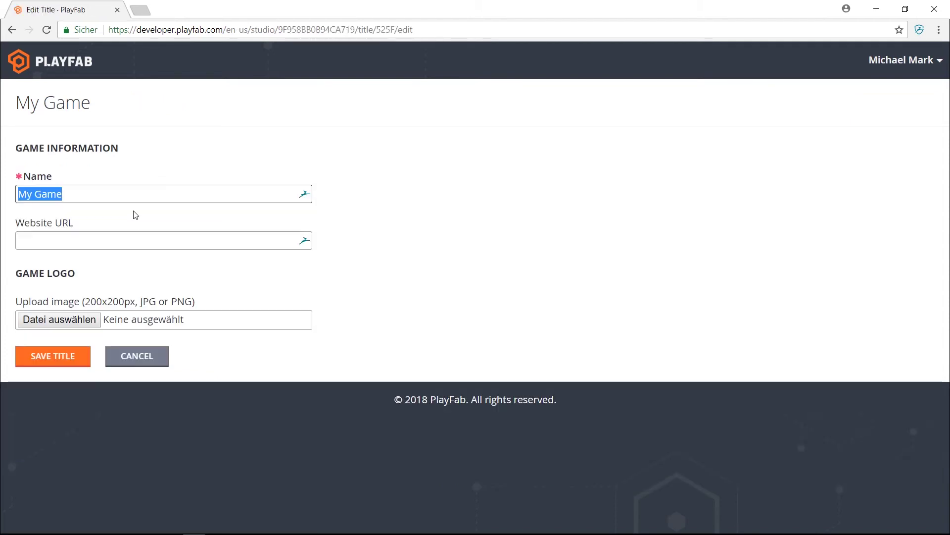
{"action": "type", "text": "YouT"}
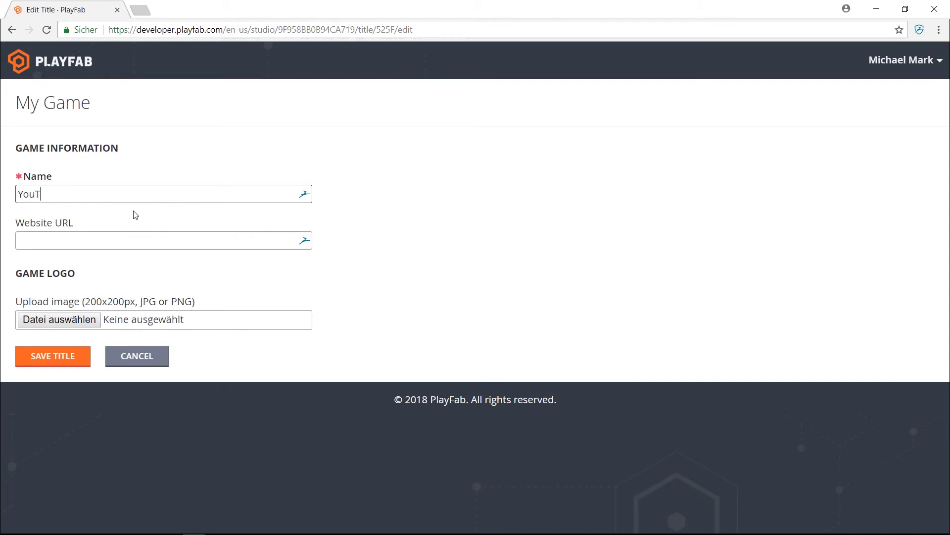
{"action": "type", "text": "ube Tutor"}
{"action": "type", "text": "ial"}
{"action": "key", "text": "Return"}
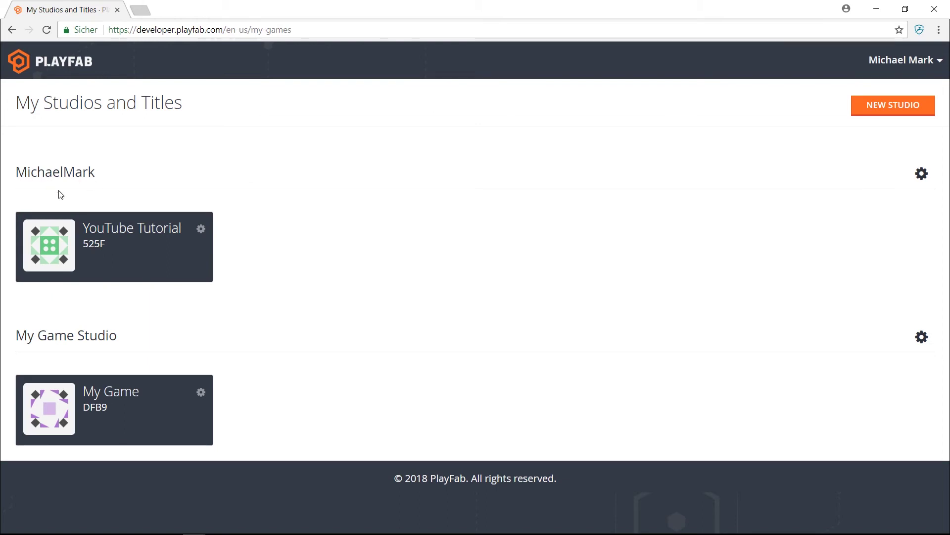
- Open the YouTube Tutorial title's dashboard from its card
{"action": "left_click", "coordinate": [921, 175]}
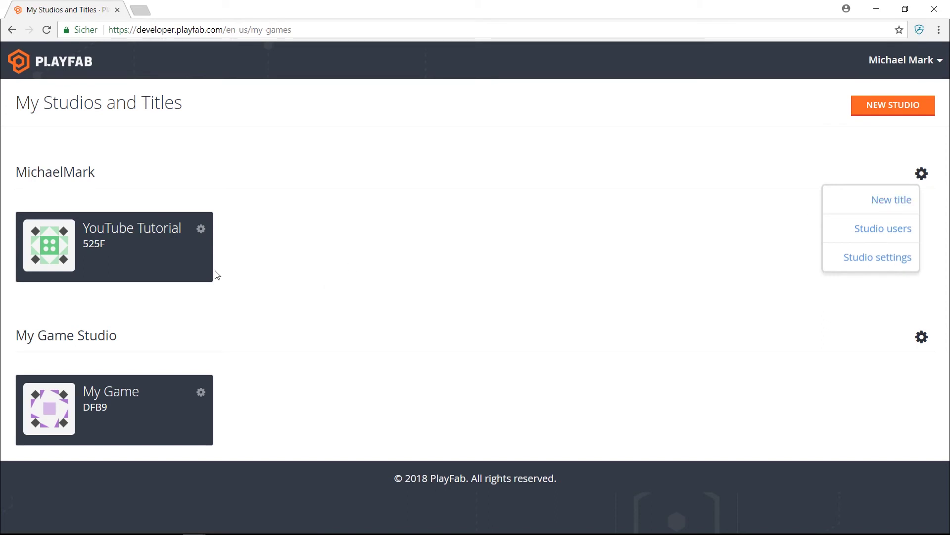
{"action": "left_click", "coordinate": [300, 243]}
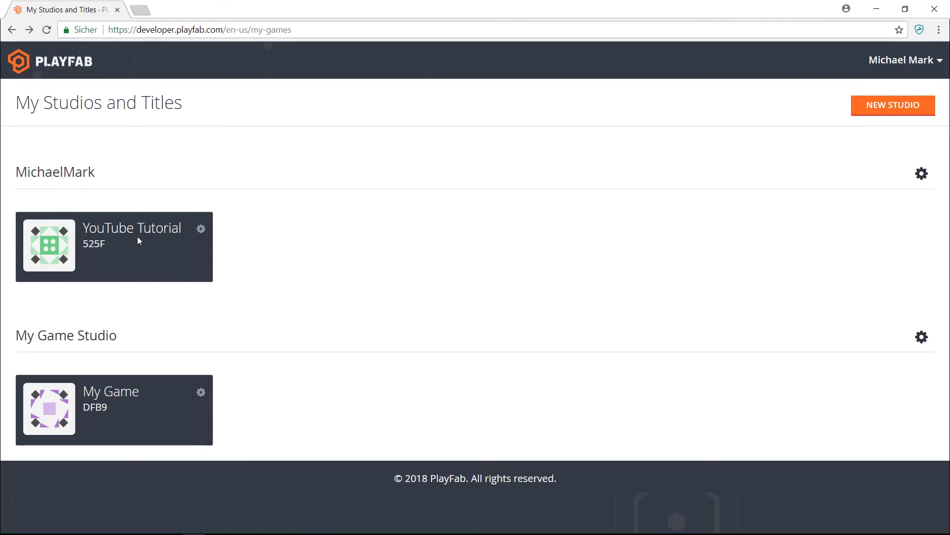
{"action": "left_click", "coordinate": [119, 229]}
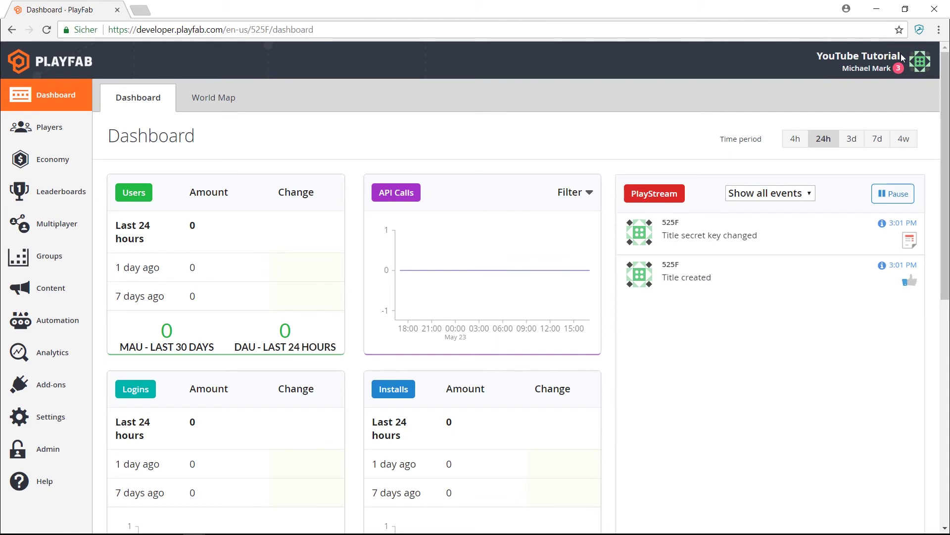
- View the original My Game dashboard, then go back to the studios and titles list
{"action": "left_click", "coordinate": [58, 64]}
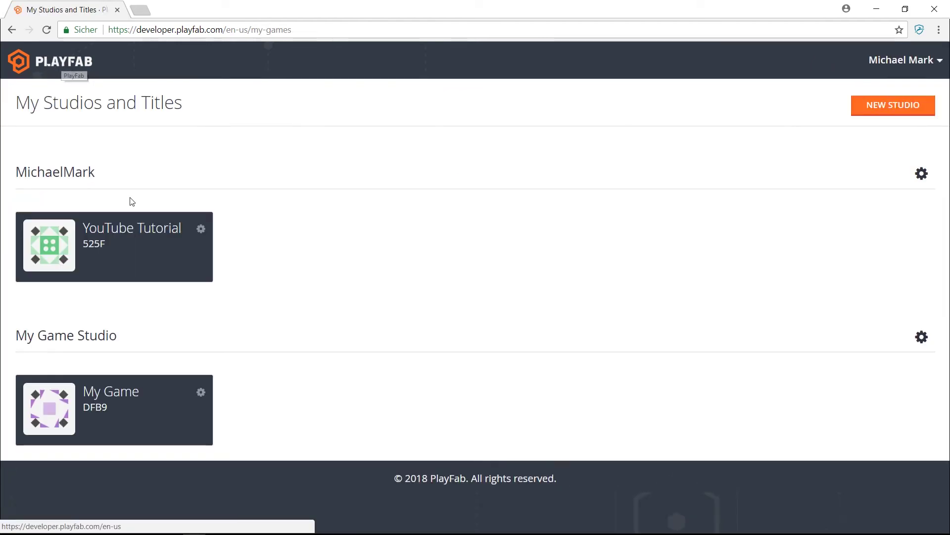
{"action": "left_click", "coordinate": [70, 399]}
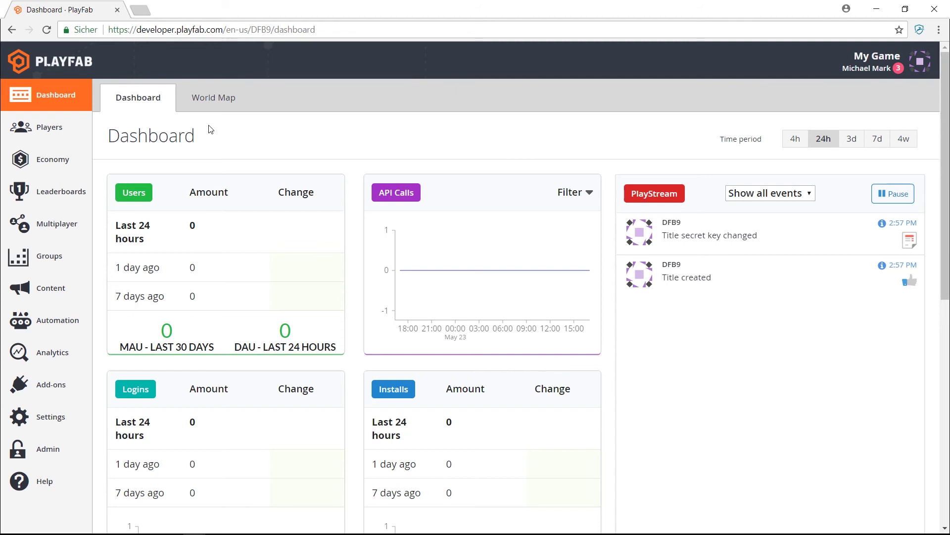
{"action": "key", "text": "alt+Left"}
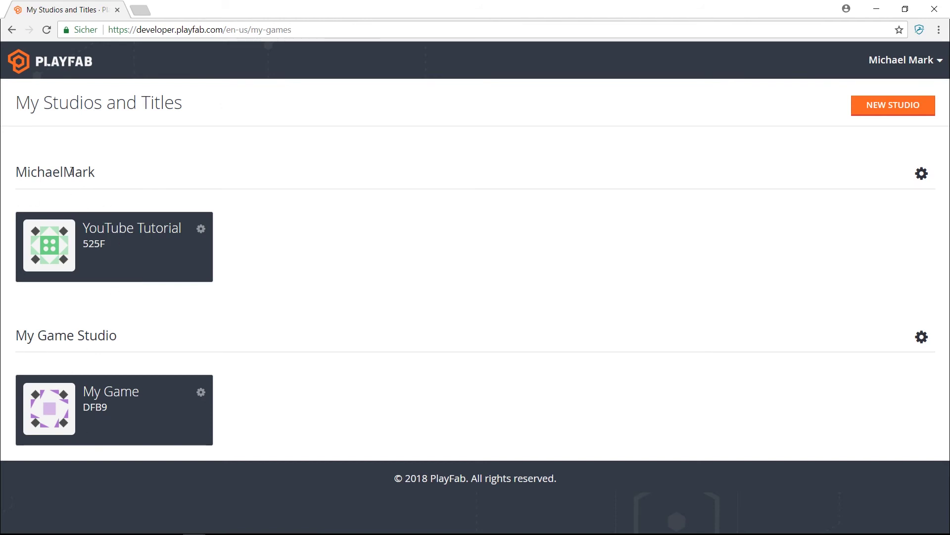
- Reload My Studios and Titles and open the YouTube Tutorial dashboard showing zero users and installs
{"action": "left_click", "coordinate": [113, 229]}
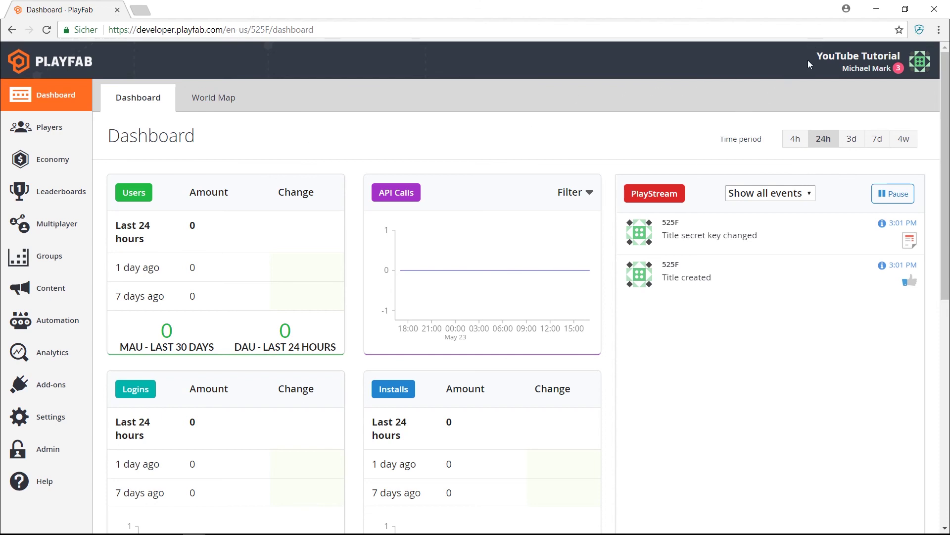
{"action": "left_click_drag", "start_coordinate": [835, 56], "coordinate": [902, 57]}
{"action": "left_click", "coordinate": [786, 82]}
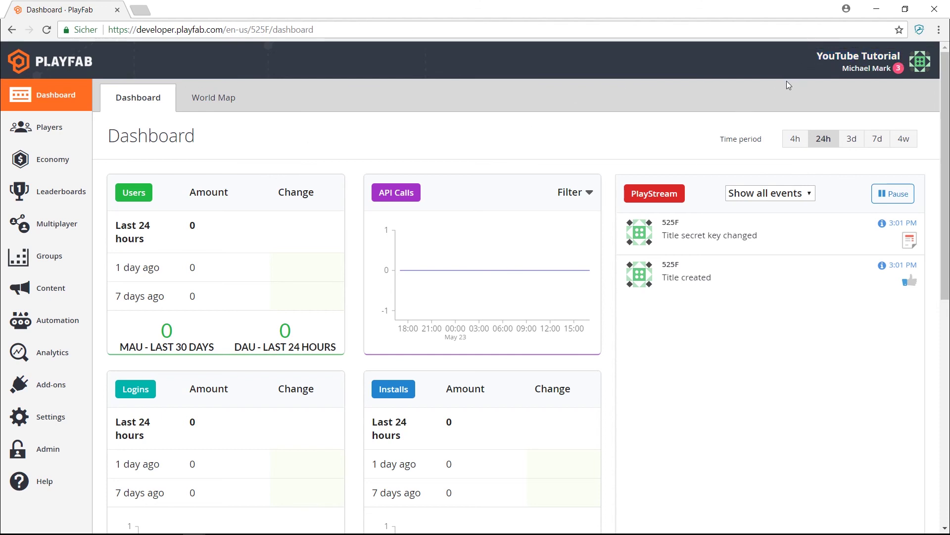